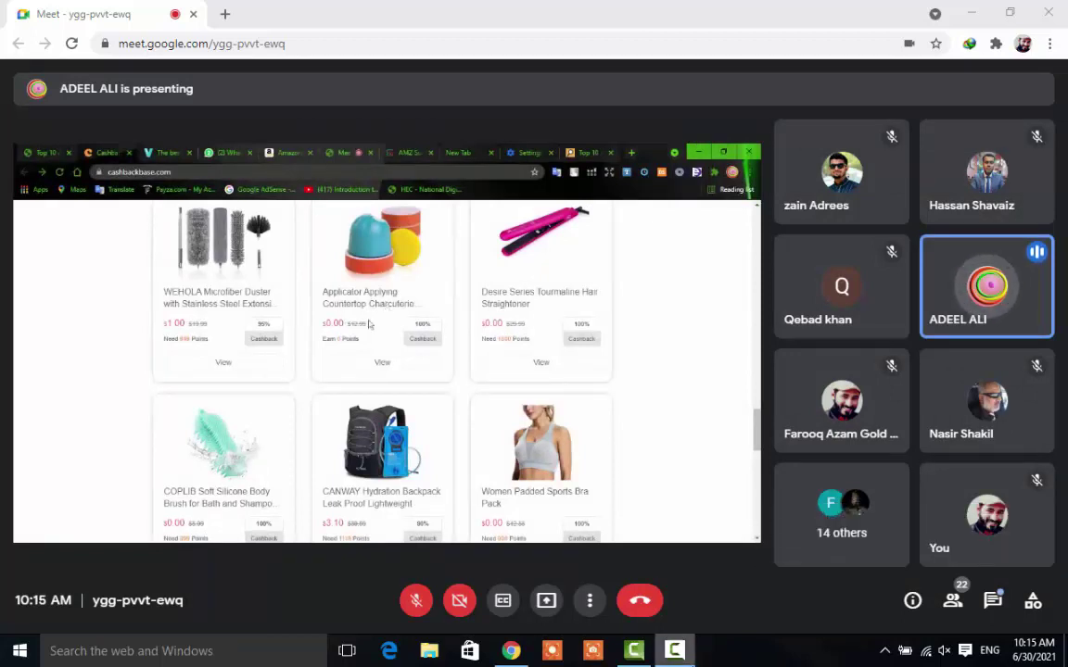
{"action": "left_click", "coordinate": [676, 653]}
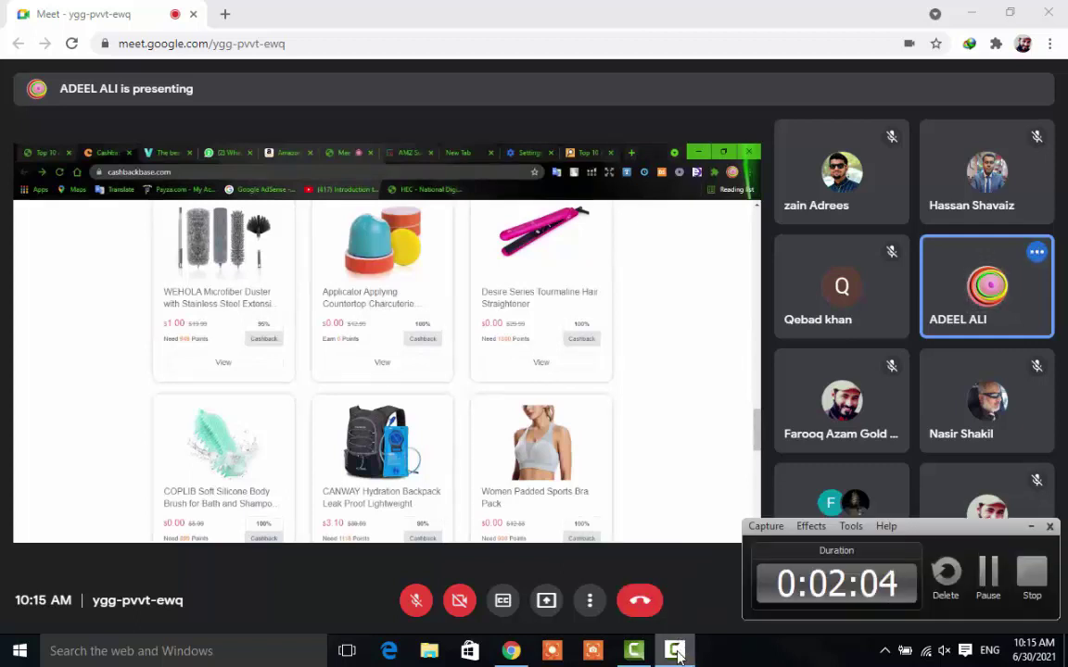
{"action": "left_click", "coordinate": [676, 653]}
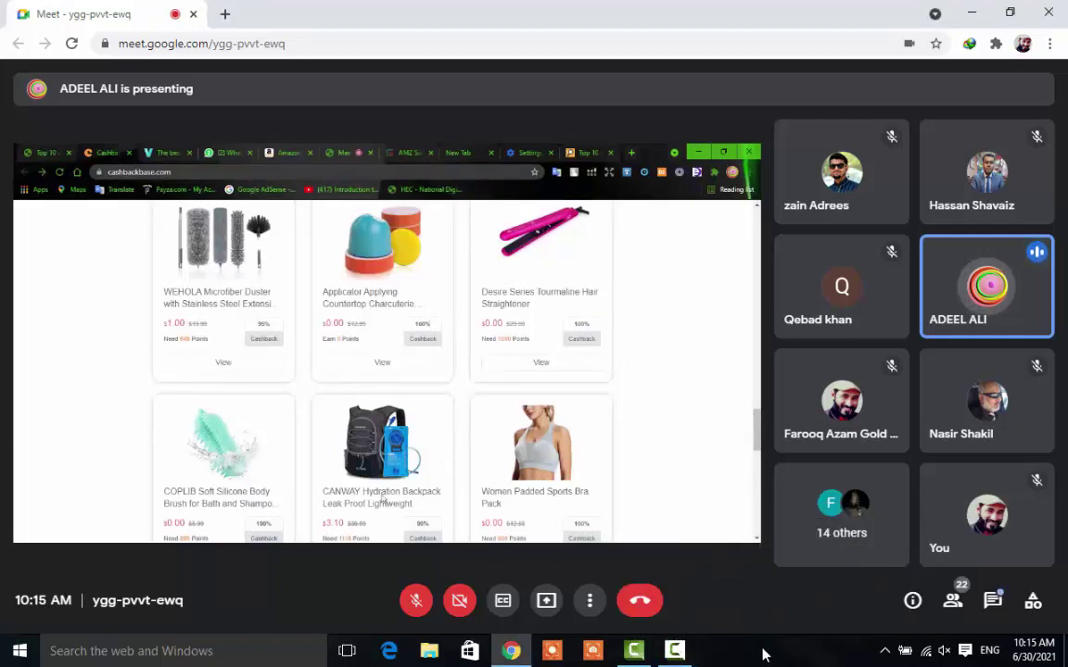
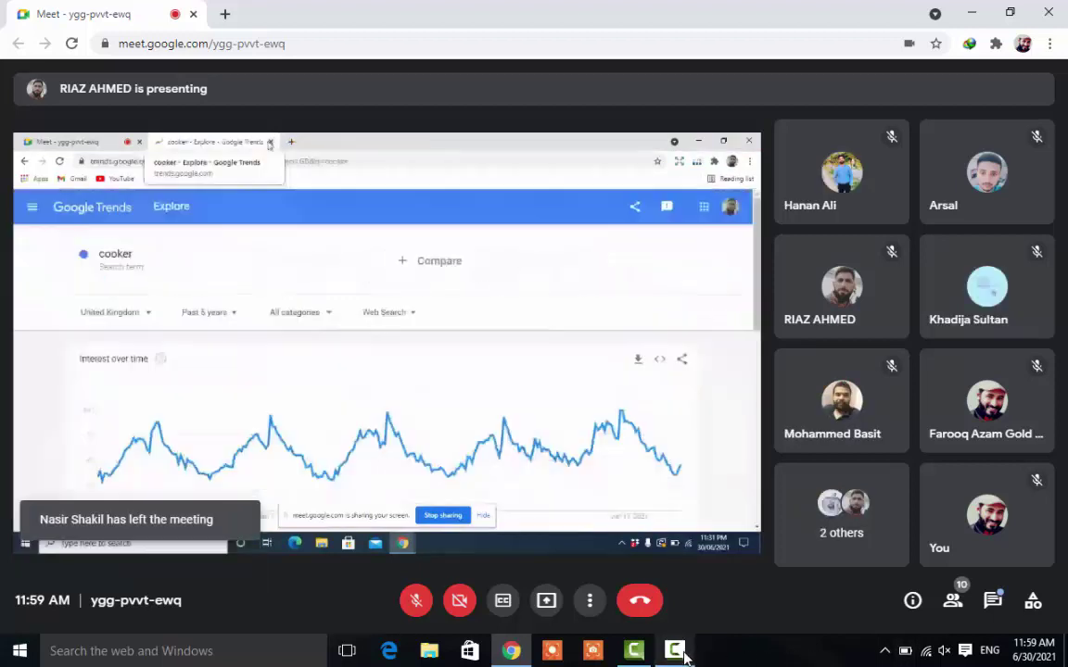
- Restore the screen recorder's Capture window from the taskbar, showing its timer and Pause/Stop controls
{"action": "left_click", "coordinate": [675, 651]}
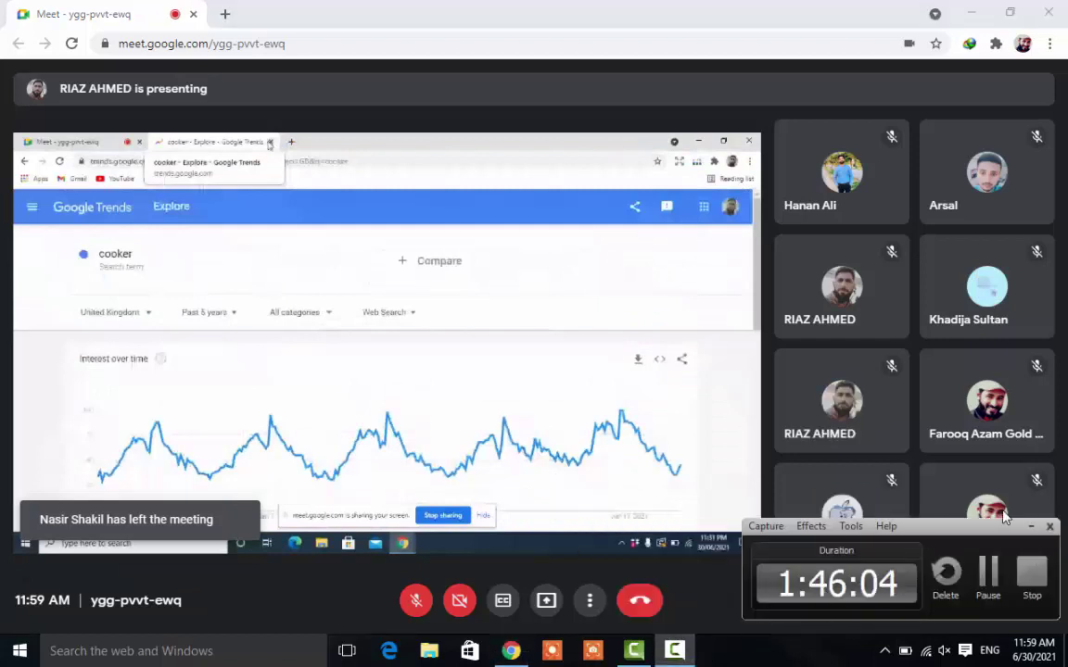